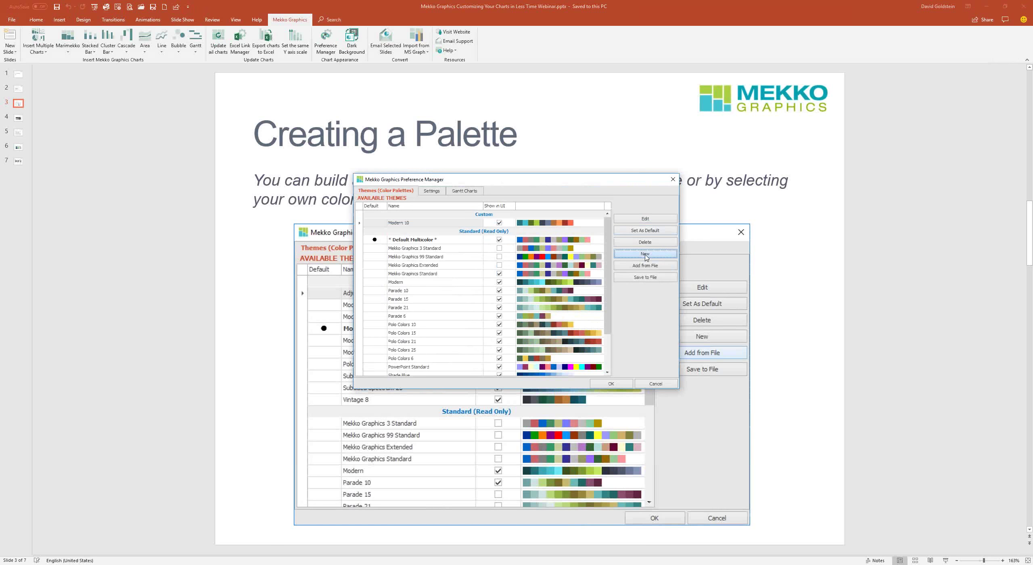
# Start a new theme and import MicrosoftFY18Q2Results.pptx colours with extra shades into its palette.
pyautogui.click(645, 254)
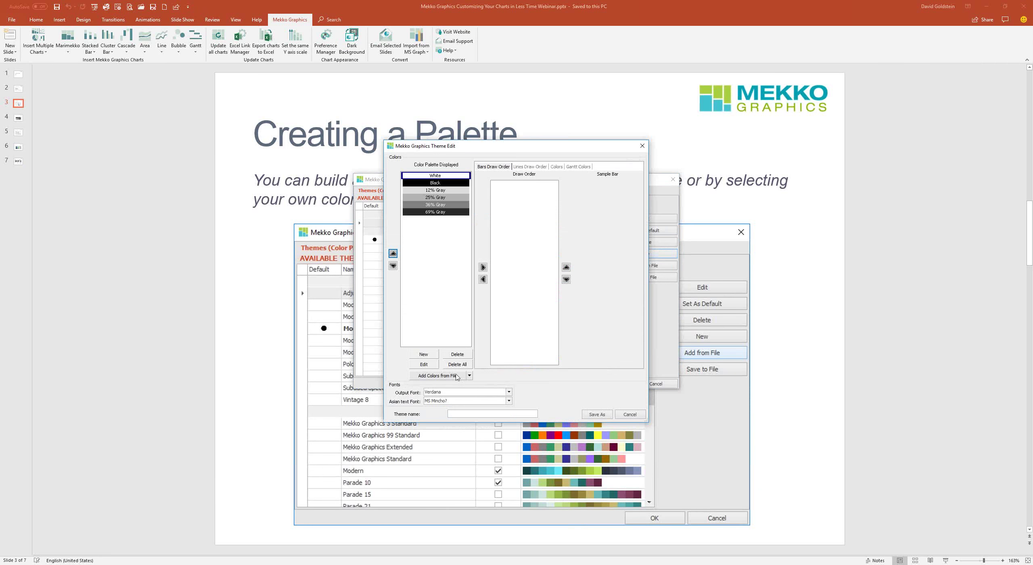
pyautogui.click(470, 376)
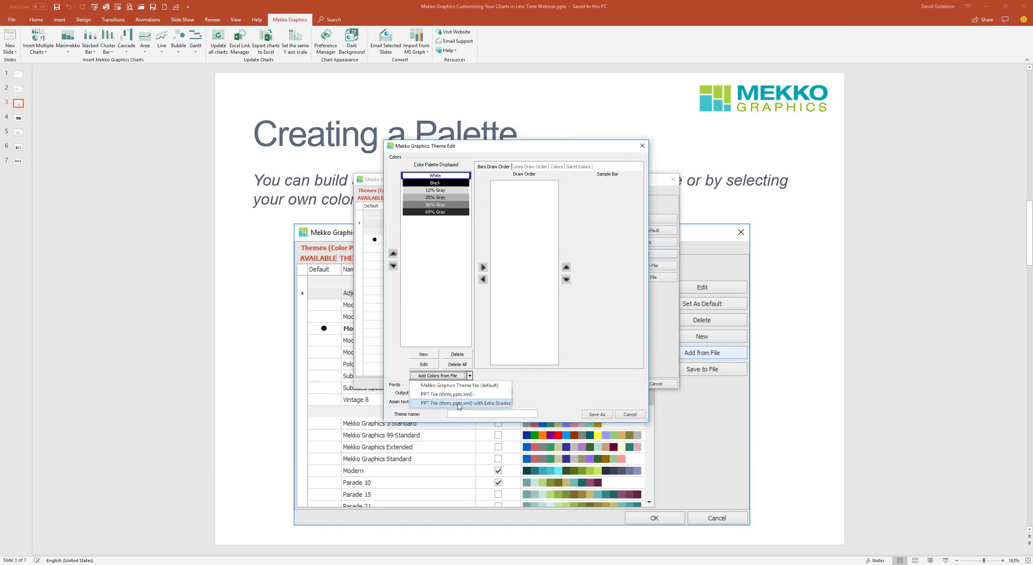
pyautogui.click(459, 403)
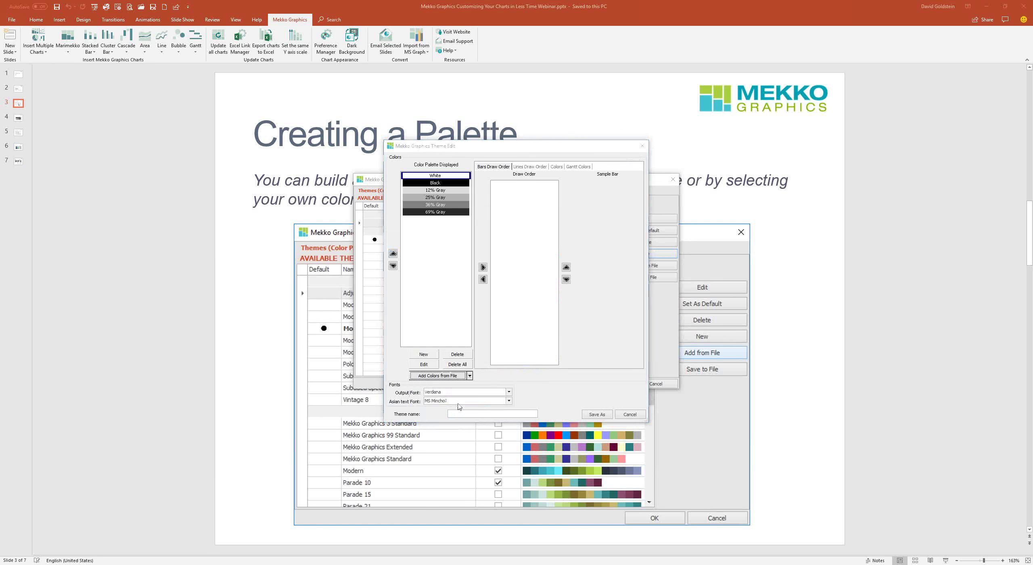
pyautogui.click(541, 226)
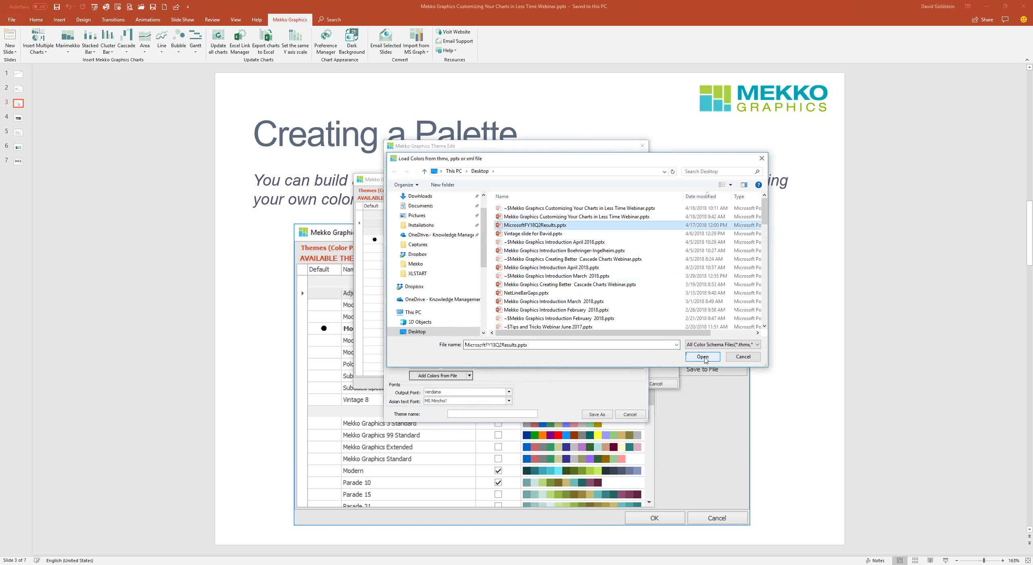
pyautogui.click(702, 357)
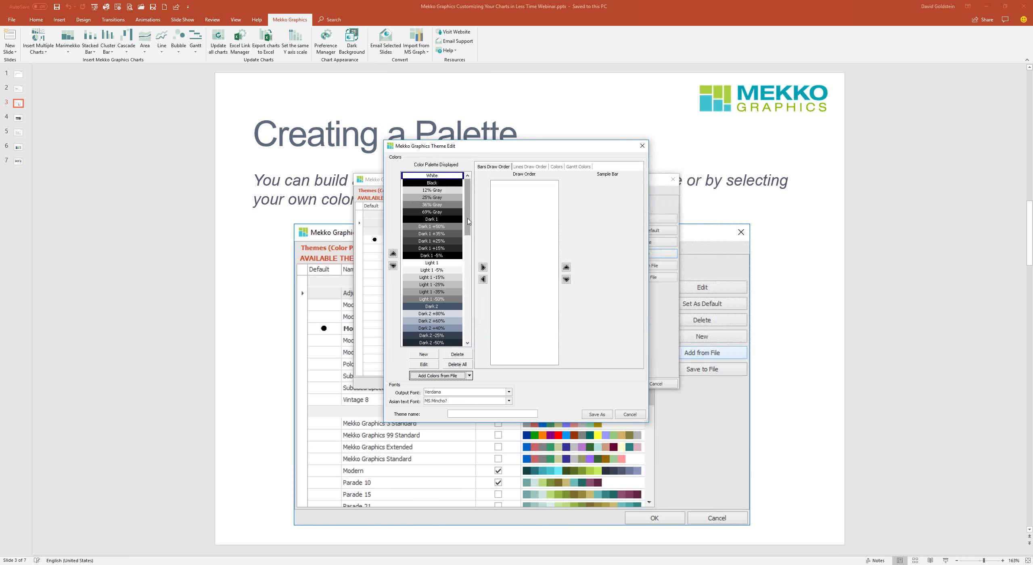
pyautogui.scroll(-1, 468, 226)
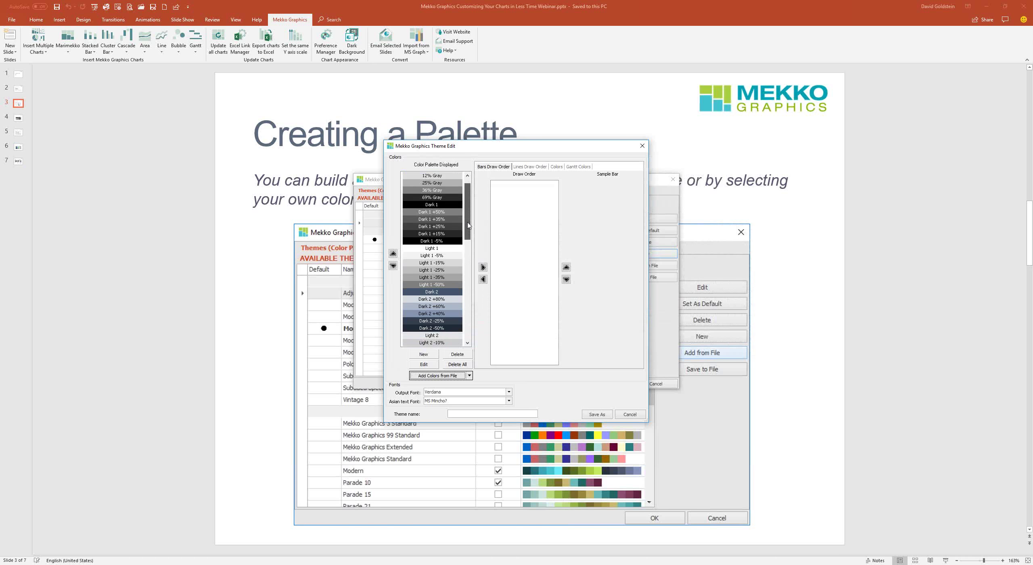
pyautogui.moveTo(468, 228); pyautogui.dragTo(459, 325)
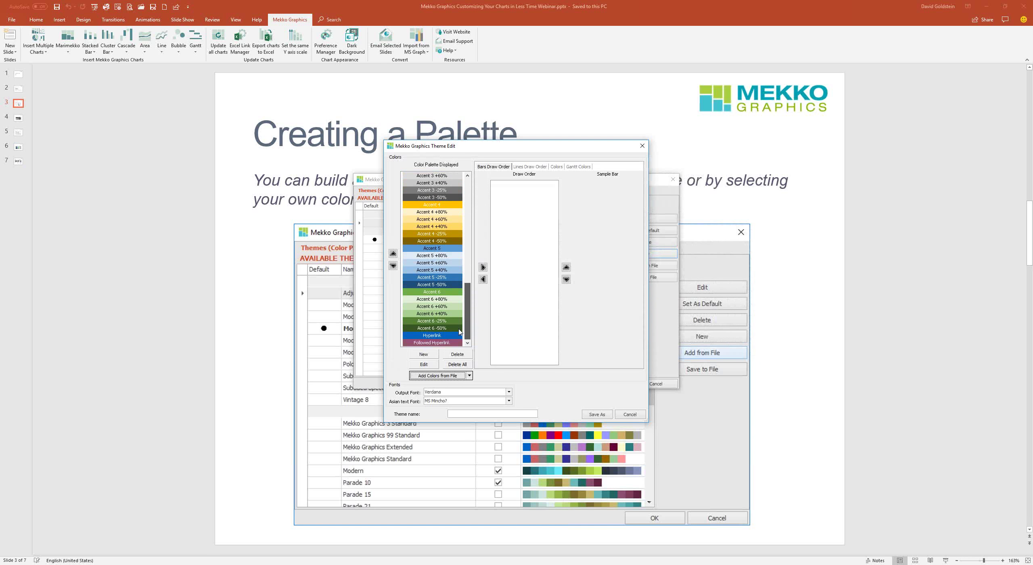
pyautogui.moveTo(459, 328); pyautogui.dragTo(457, 328)
pyautogui.moveTo(467, 312); pyautogui.dragTo(454, 341)
pyautogui.click(439, 256)
pyautogui.moveTo(469, 304); pyautogui.dragTo(468, 207)
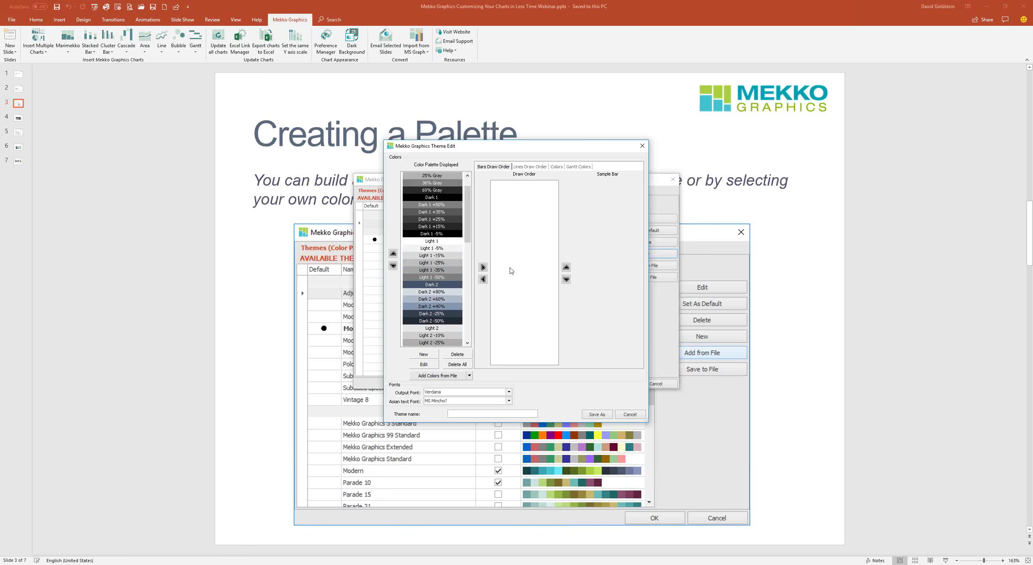
pyautogui.moveTo(468, 231); pyautogui.dragTo(468, 260)
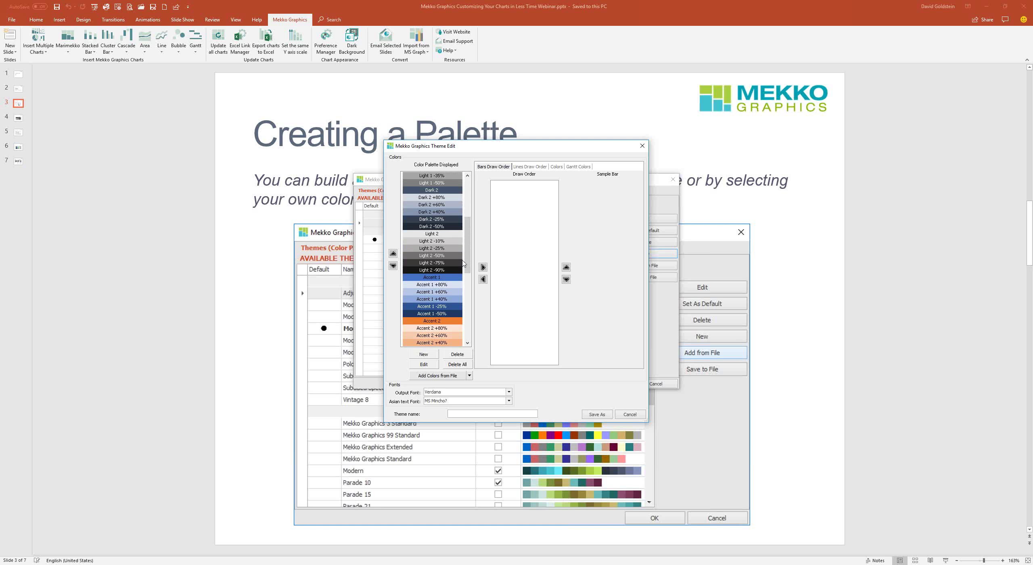
# Add Accent 1 through Accent 5, in order, to the bar draw order.
pyautogui.click(439, 278)
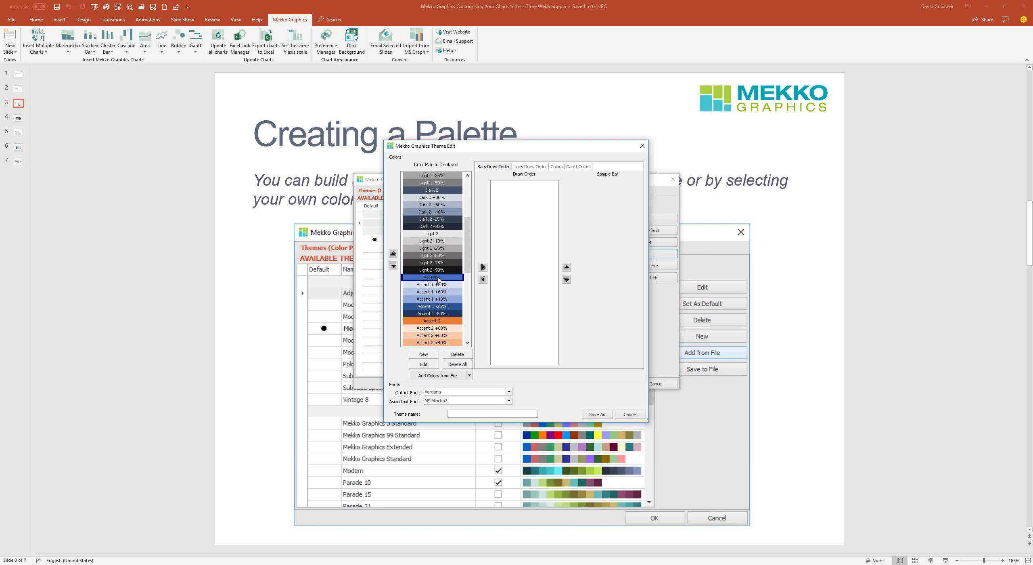
pyautogui.click(483, 267)
pyautogui.click(446, 321)
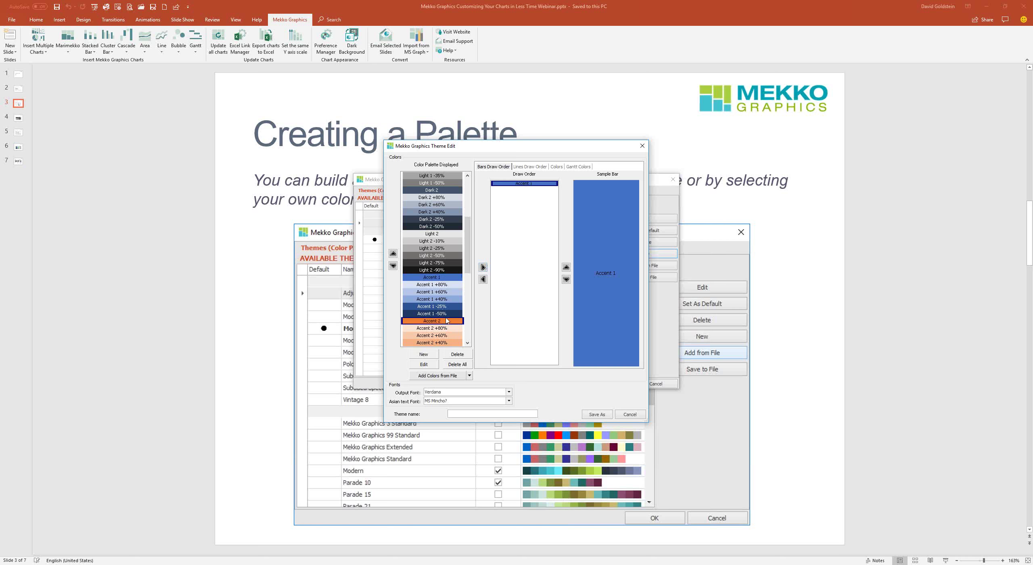
pyautogui.click(483, 267)
pyautogui.scroll(-5, 449, 263)
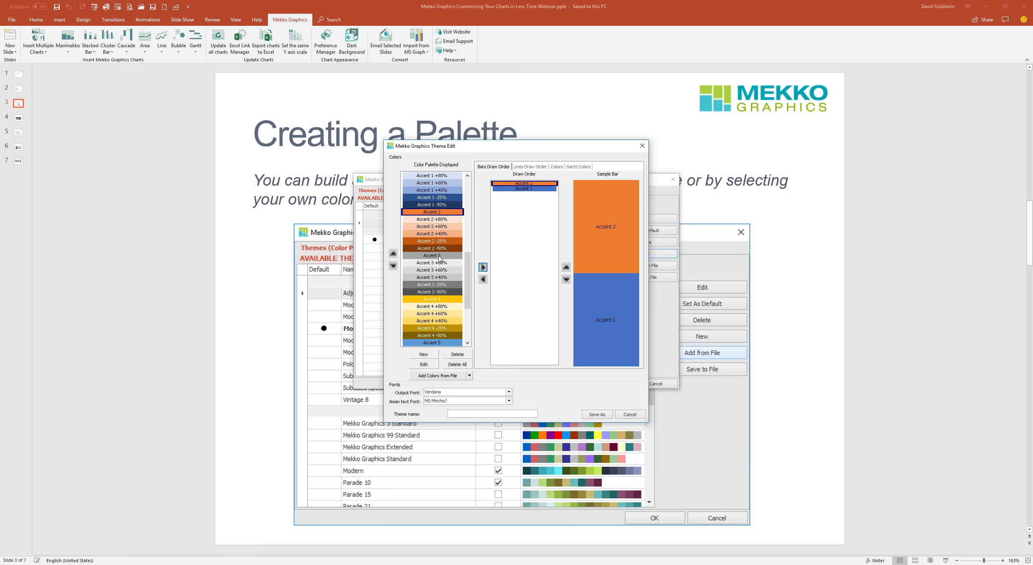
pyautogui.click(439, 257)
pyautogui.click(483, 267)
pyautogui.click(444, 300)
pyautogui.click(483, 267)
pyautogui.moveTo(466, 273); pyautogui.dragTo(467, 302)
pyautogui.click(441, 255)
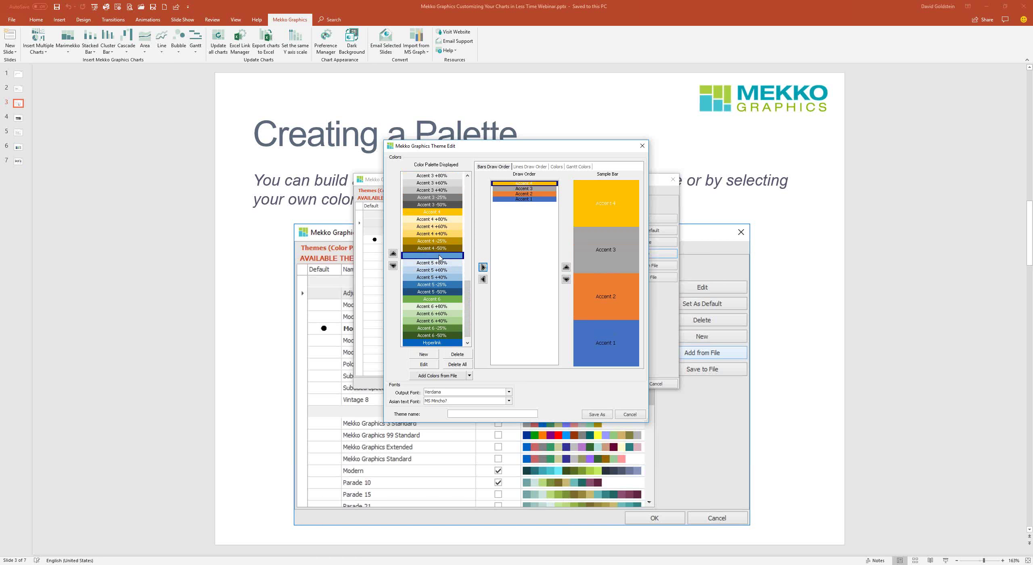
pyautogui.click(483, 267)
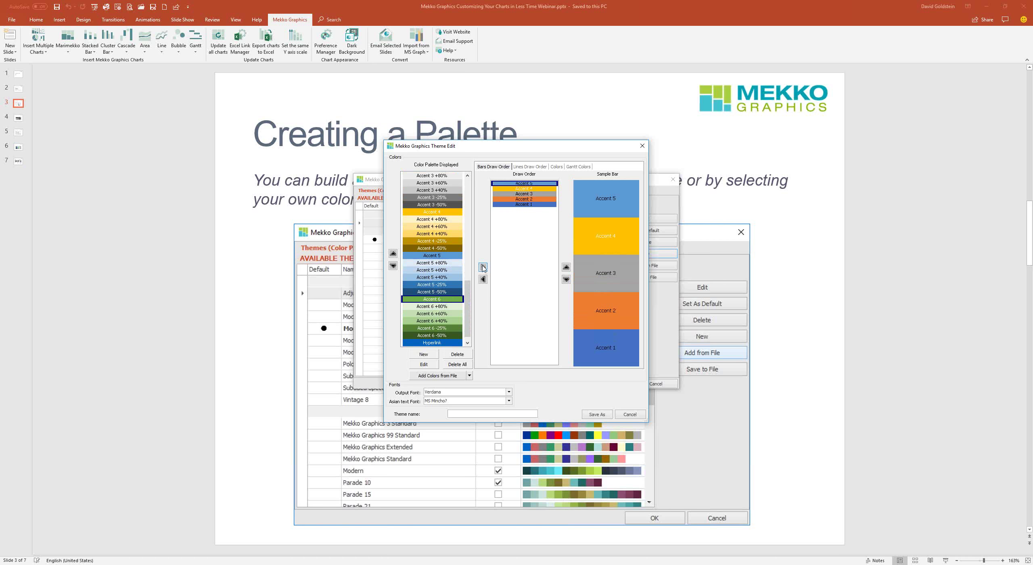
# Add Accent 6, then Accent 5 +60% and Accent 6 +60%, to the bar draw order.
pyautogui.click(483, 267)
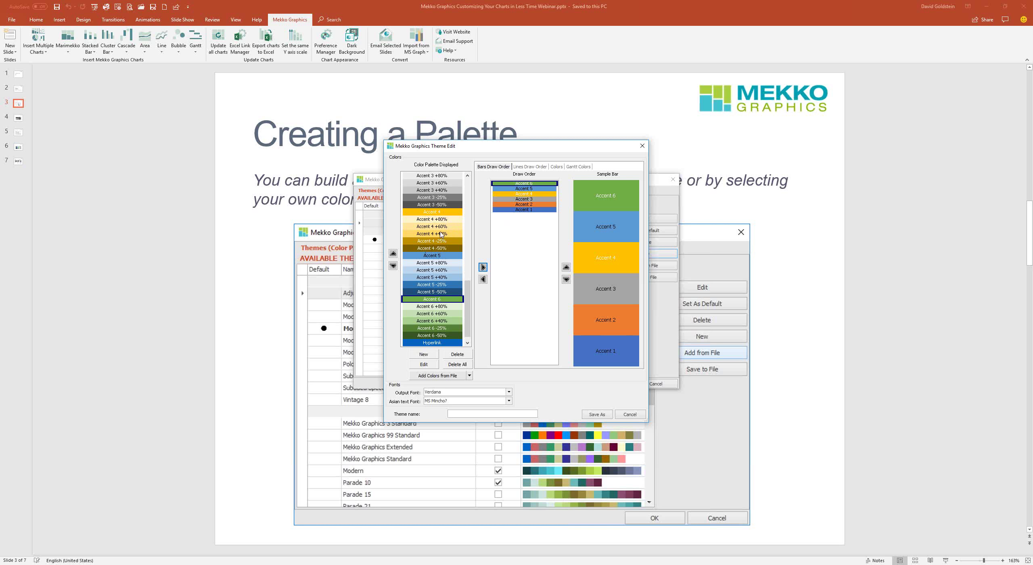
pyautogui.click(442, 227)
pyautogui.scroll(5, 461, 232)
pyautogui.scroll(2, 461, 233)
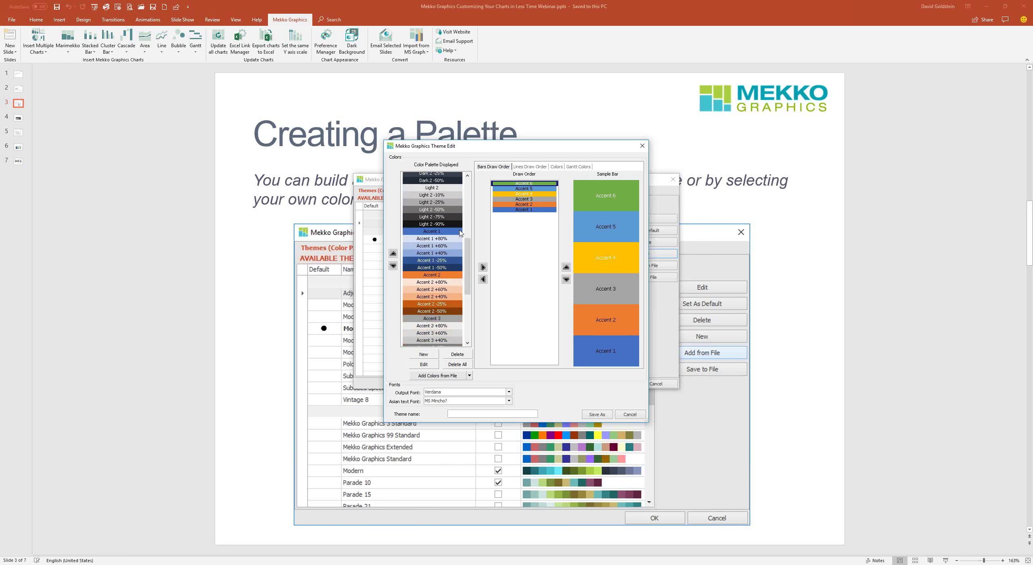
pyautogui.scroll(-4, 461, 233)
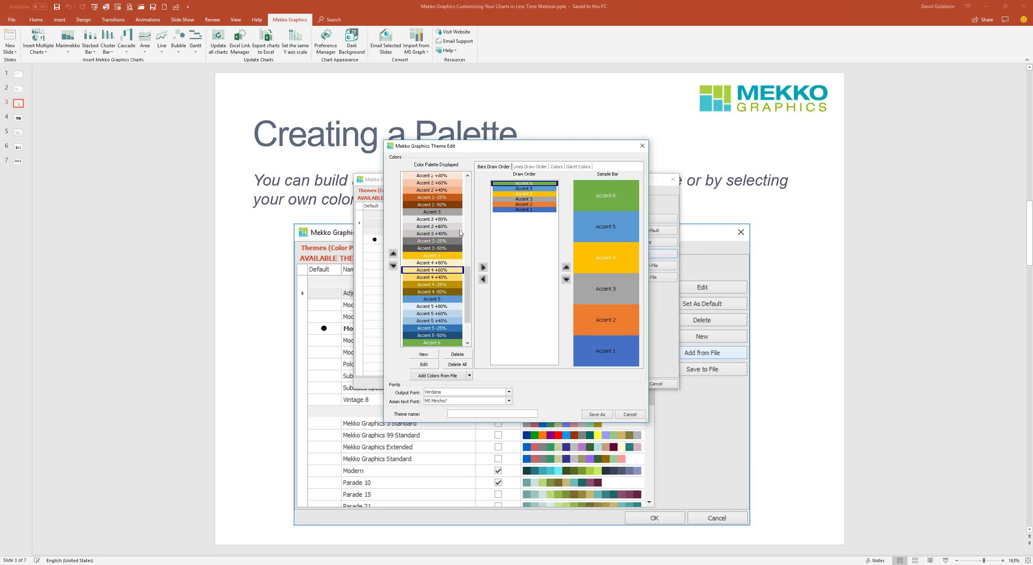
pyautogui.click(436, 313)
pyautogui.click(483, 267)
pyautogui.scroll(-1, 463, 299)
pyautogui.scroll(-2, 463, 299)
pyautogui.click(433, 314)
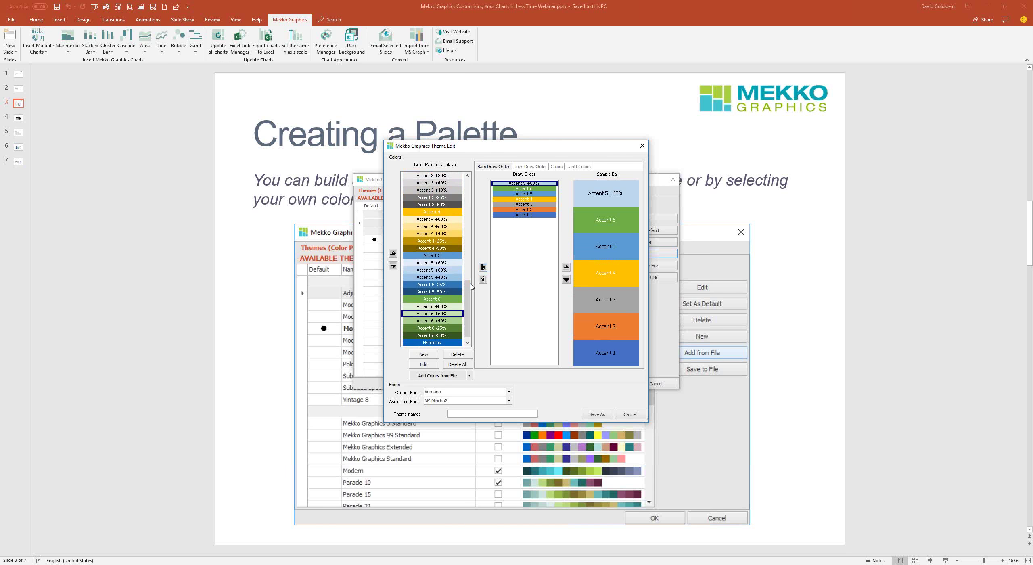
pyautogui.click(482, 267)
pyautogui.scroll(-1, 460, 301)
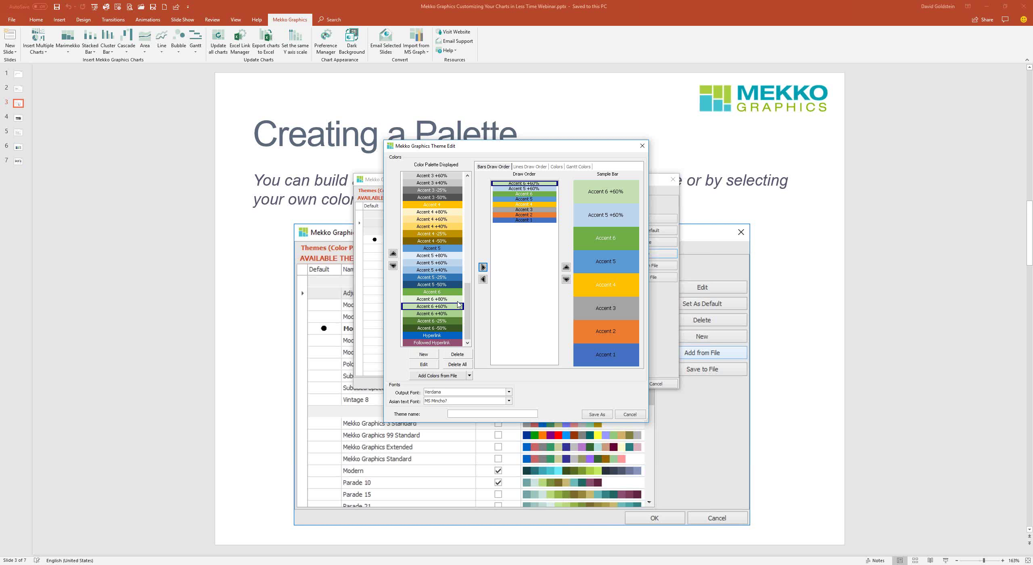
# Add Accent 4, Accent 5 and Accent 6 to the Lines draw order and begin naming the theme MicrosoftColors.
pyautogui.click(526, 167)
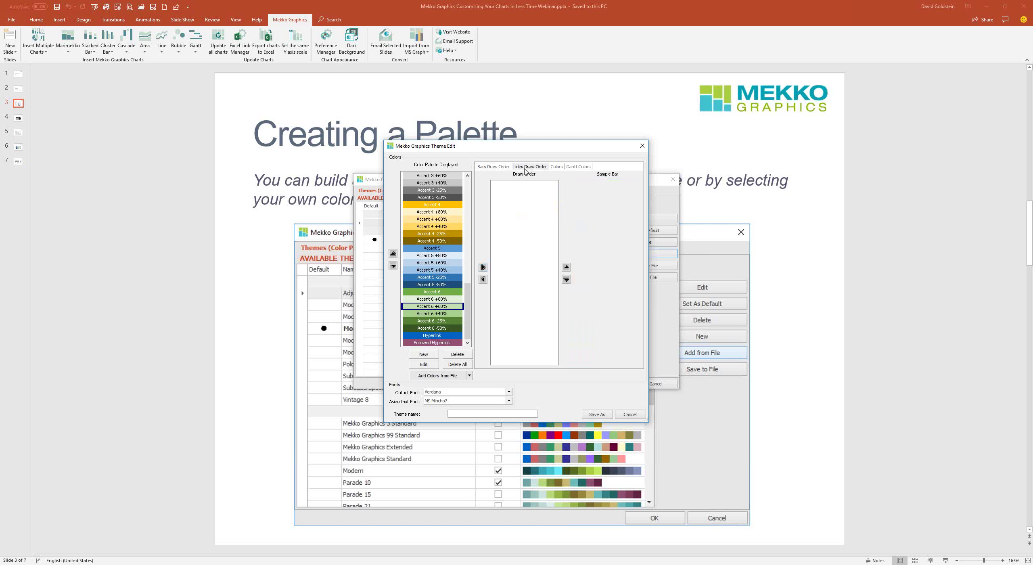
pyautogui.click(447, 205)
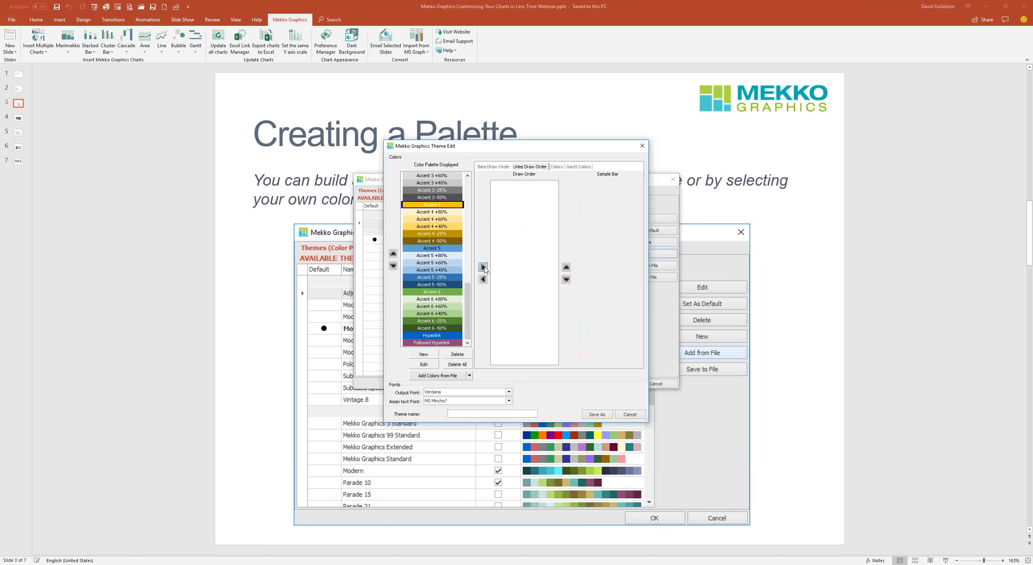
pyautogui.click(483, 267)
pyautogui.click(437, 249)
pyautogui.click(482, 267)
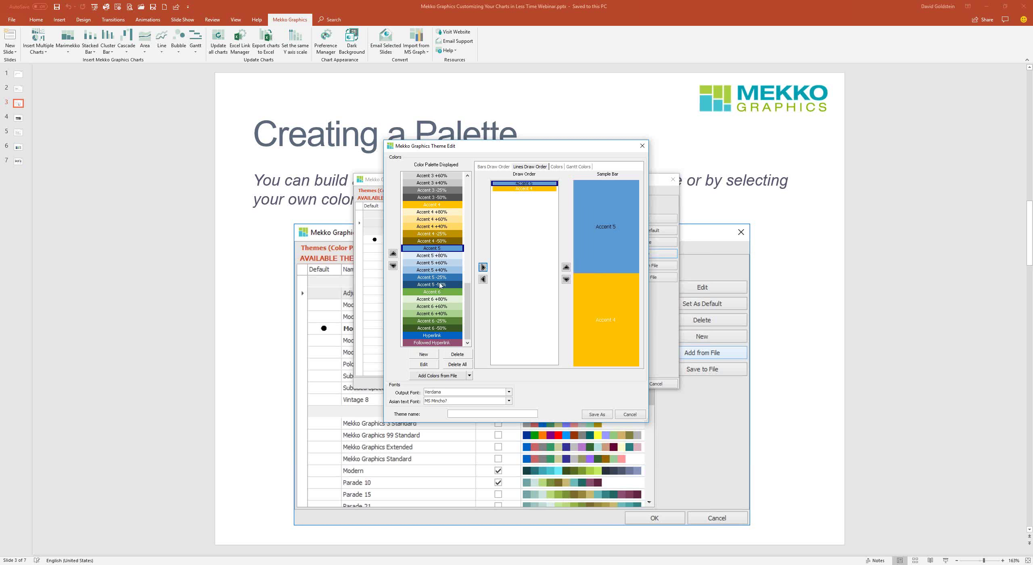
pyautogui.click(436, 292)
pyautogui.click(482, 267)
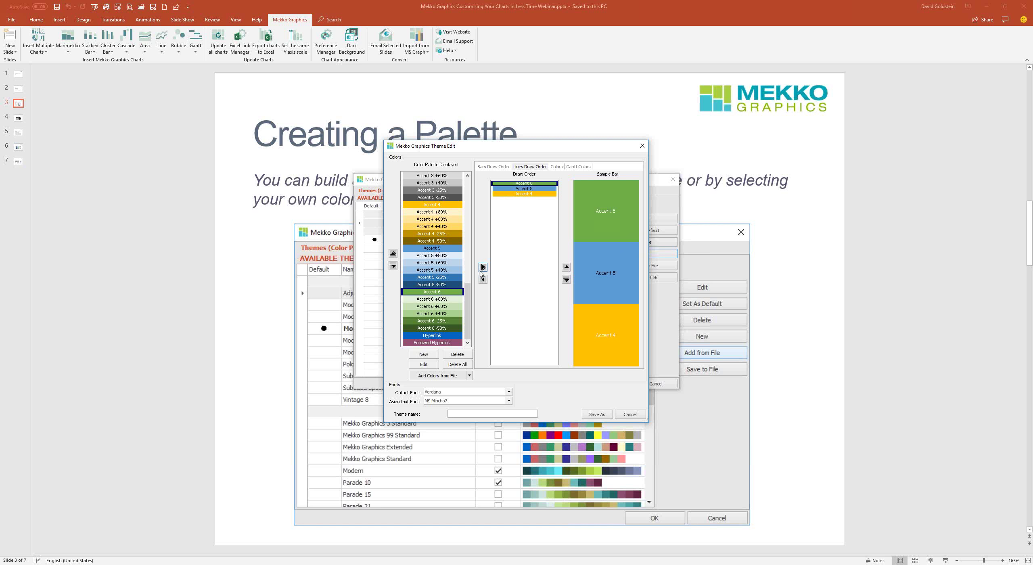
pyautogui.click(459, 415)
# Save MicrosoftColors, tick Show in UI, set it as default, and close the Preference Manager.
pyautogui.click(598, 415)
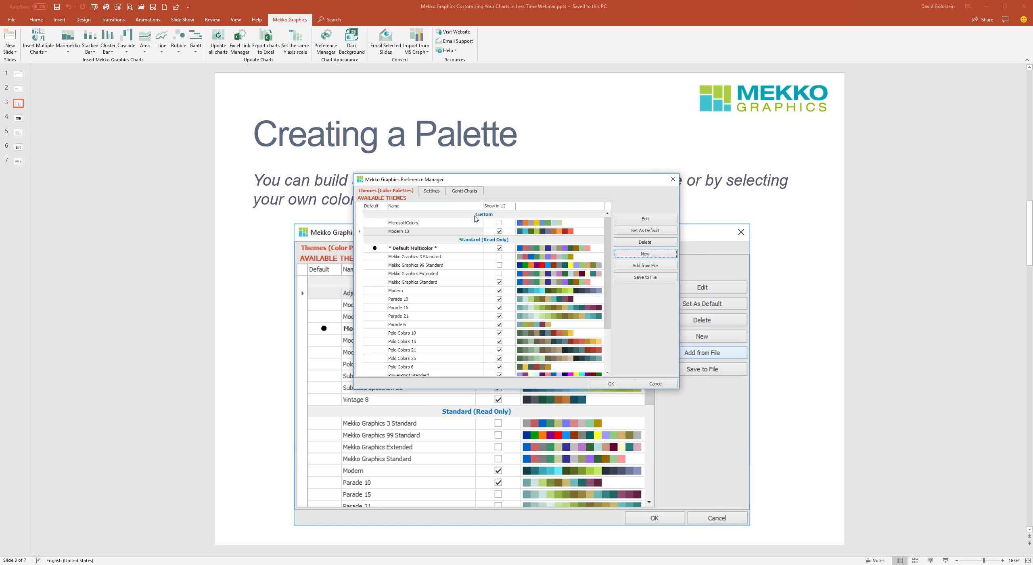
pyautogui.click(499, 223)
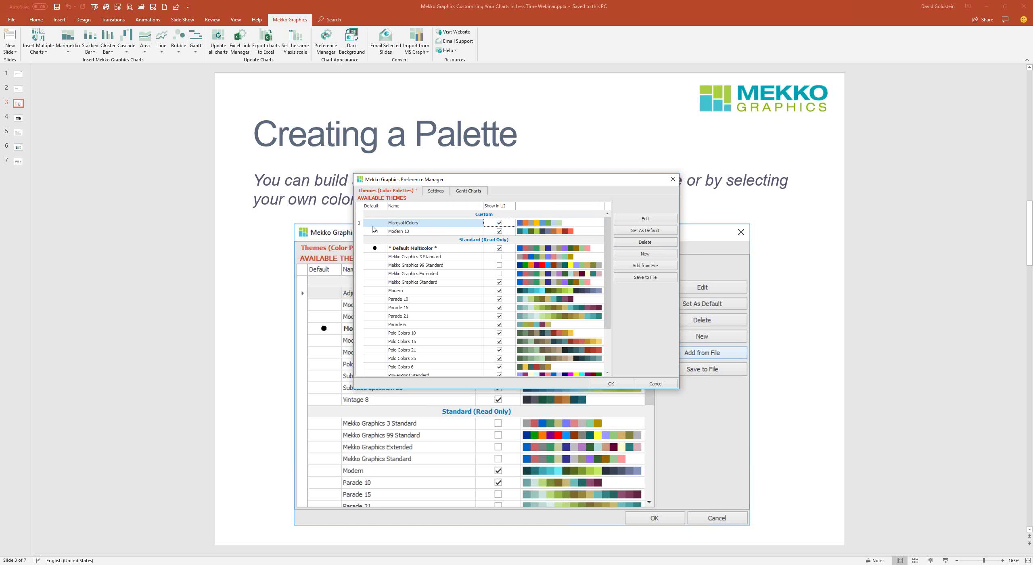
pyautogui.click(655, 231)
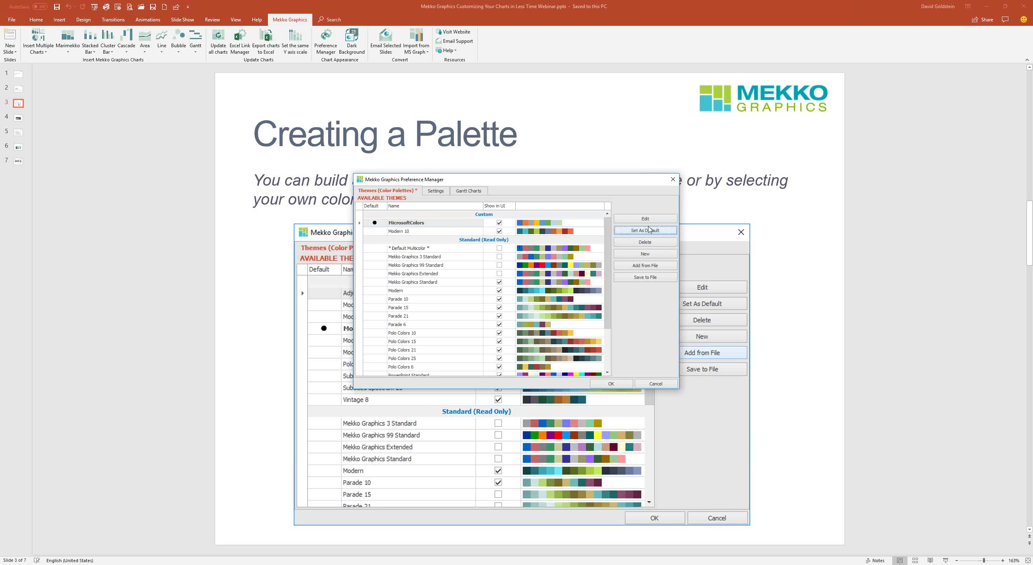
pyautogui.click(611, 383)
# Insert a Title Only slide with a Mekko Graphics stacked bar chart and select the Series2 data row.
pyautogui.click(10, 51)
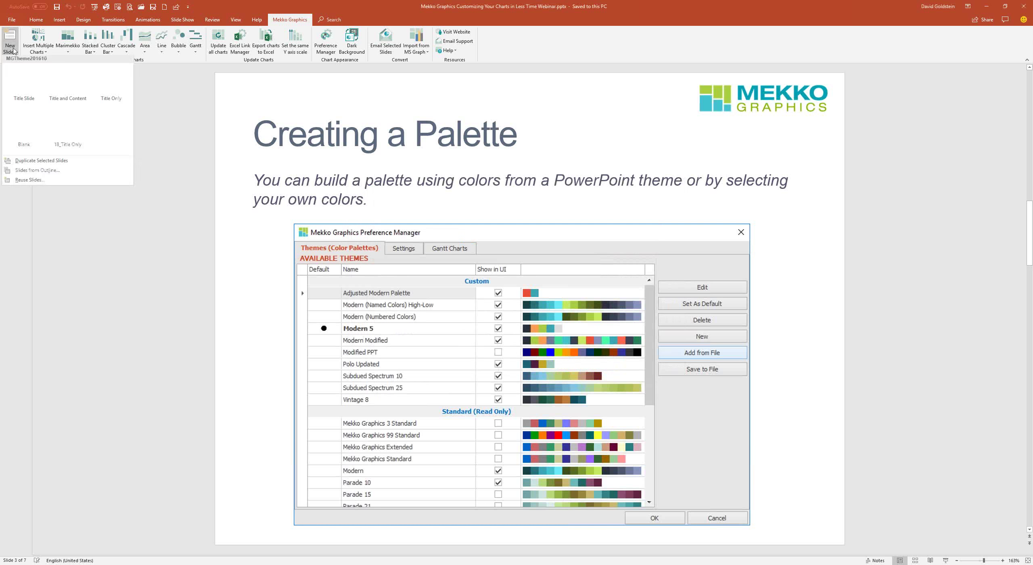
pyautogui.click(110, 84)
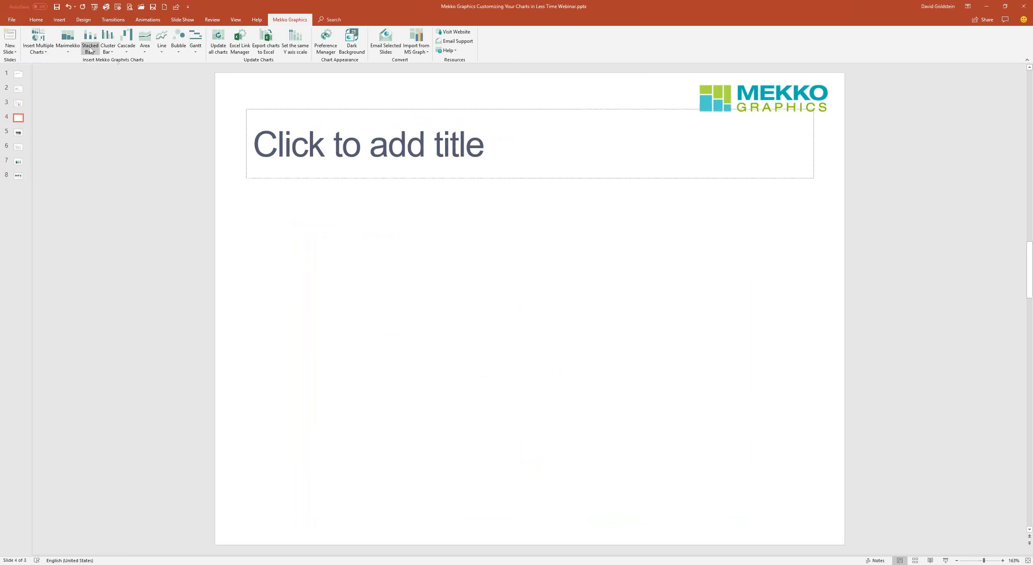
pyautogui.click(90, 36)
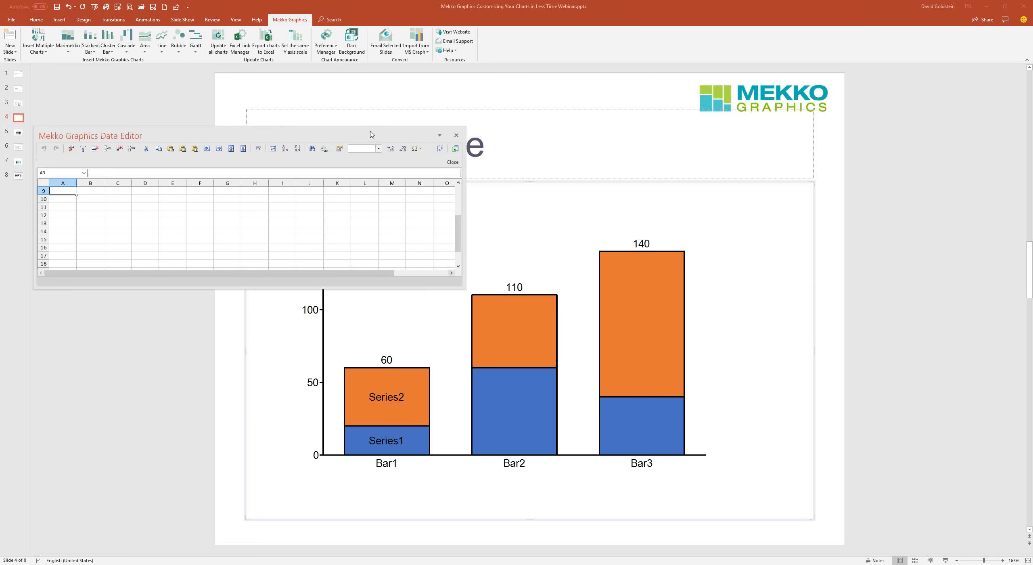
pyautogui.moveTo(310, 199); pyautogui.dragTo(461, 241)
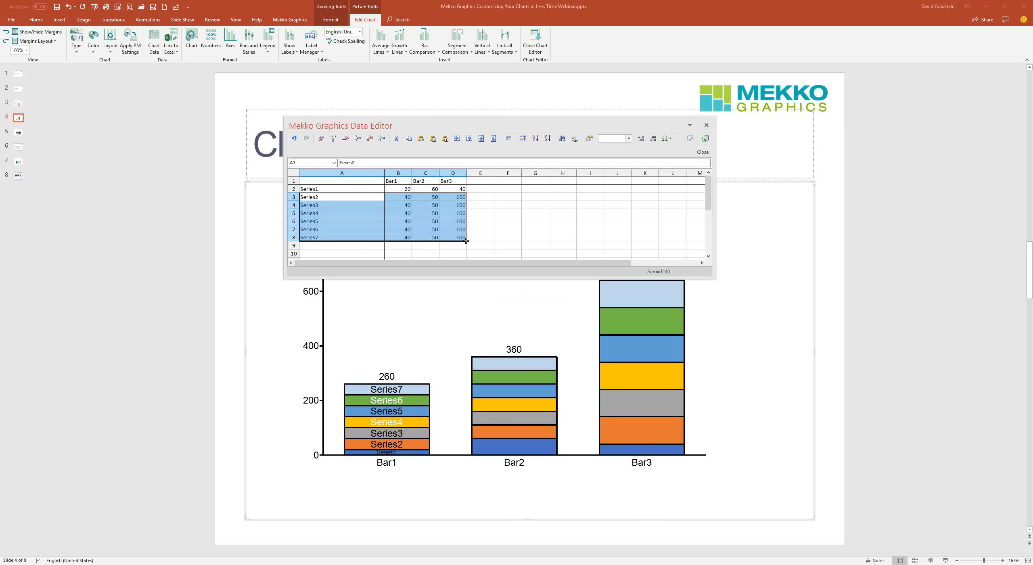
# Fill the data row down to row 10, adding Series8 and Series9 valued 40, 50 and 100.
pyautogui.moveTo(466, 240); pyautogui.dragTo(466, 258)
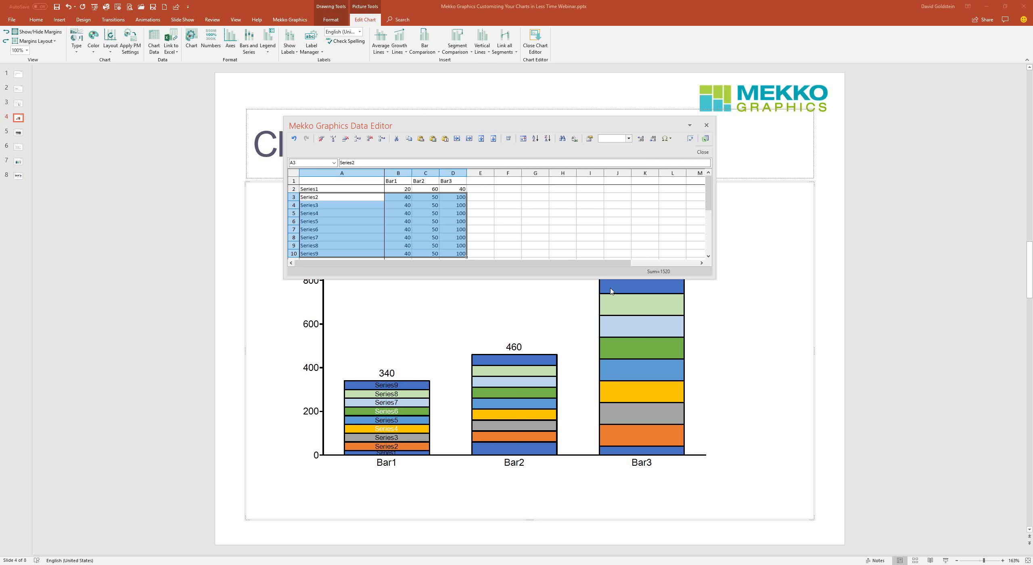
pyautogui.click(707, 256)
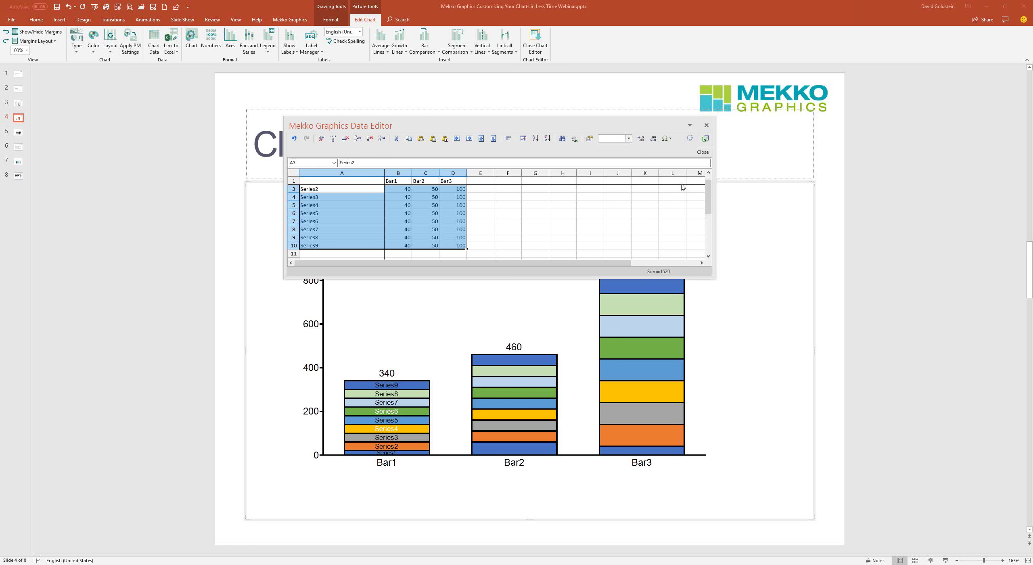
# Close the Data Editor, exit chart editing, and scroll to the Customer Example slide.
pyautogui.click(703, 152)
pyautogui.click(830, 205)
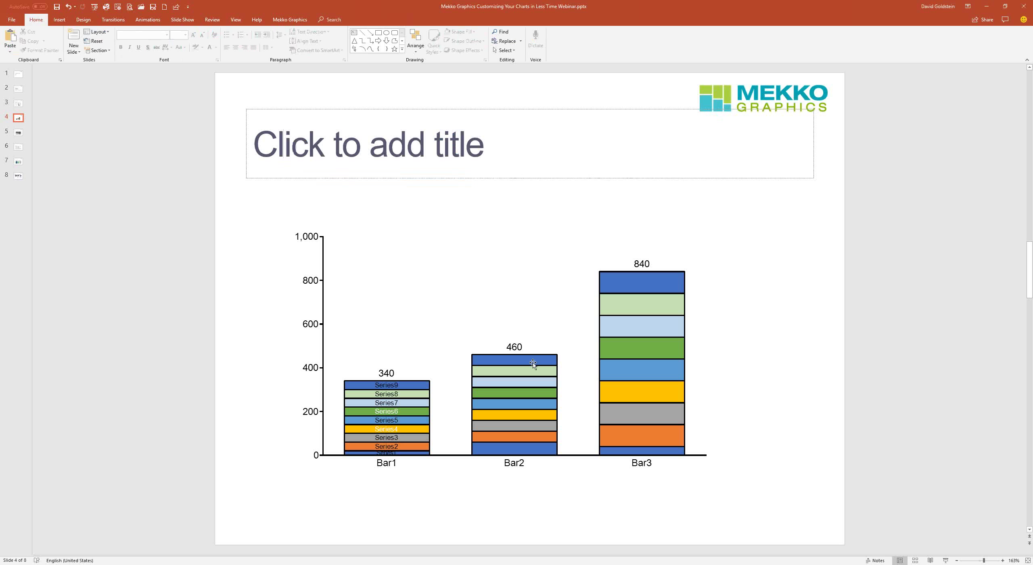
pyautogui.scroll(-1, 533, 363)
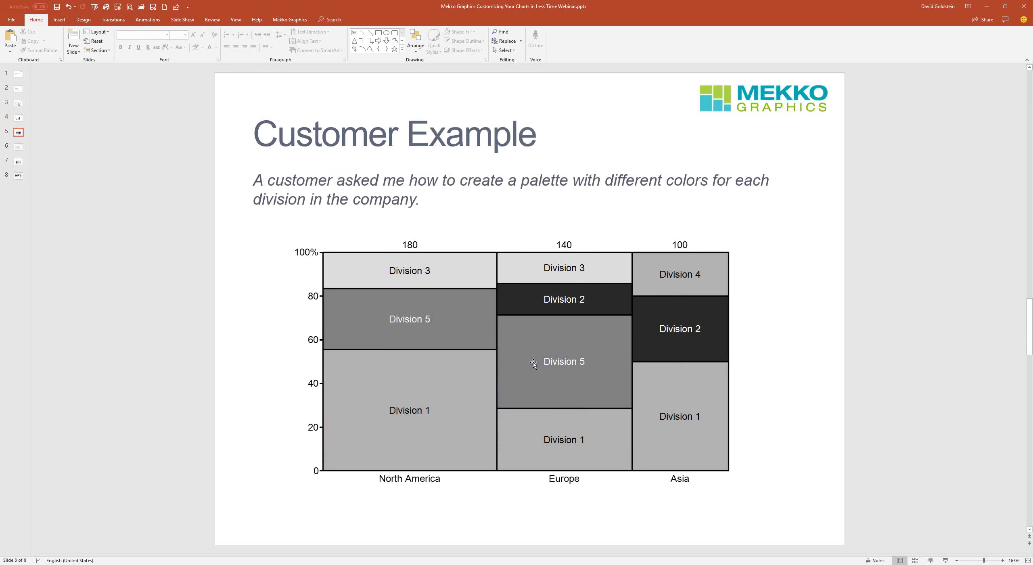